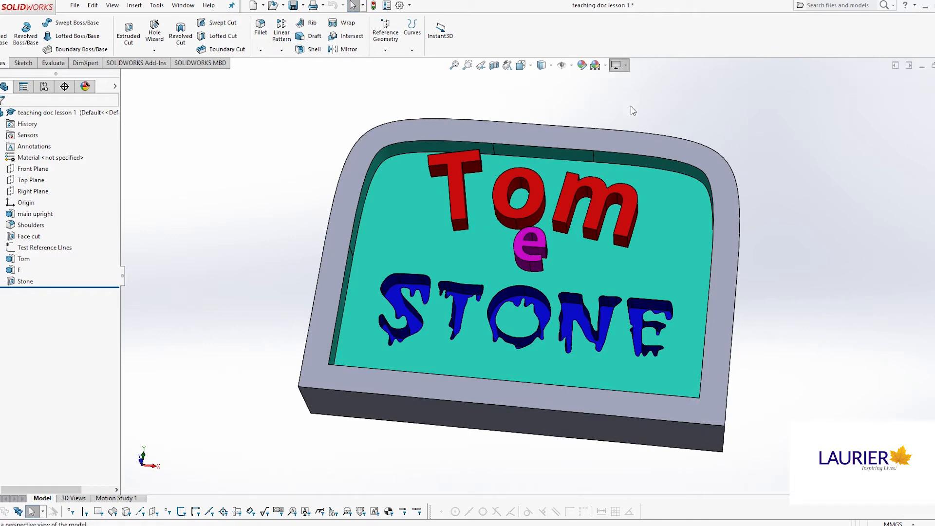
click(557, 110)
middle_drag(597, 317, 592, 221)
middle_drag(603, 268, 626, 298)
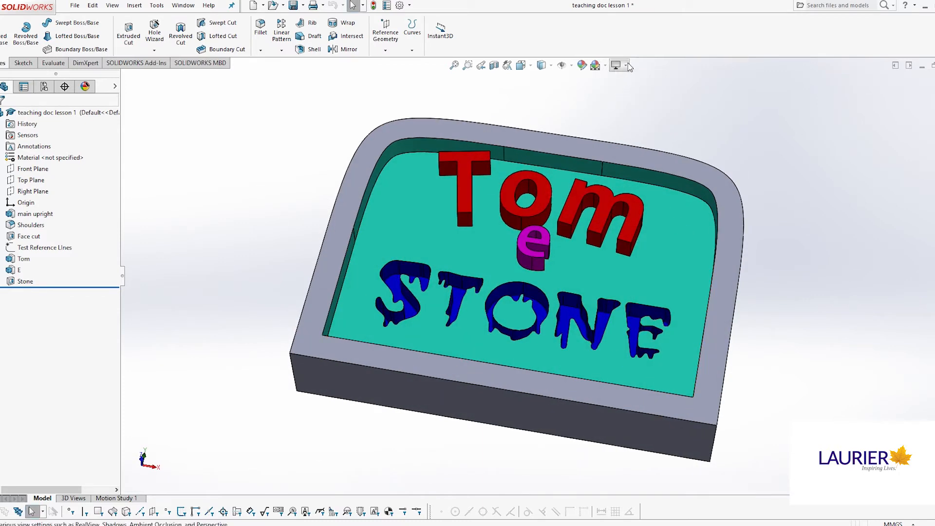
middle_drag(704, 244, 711, 225)
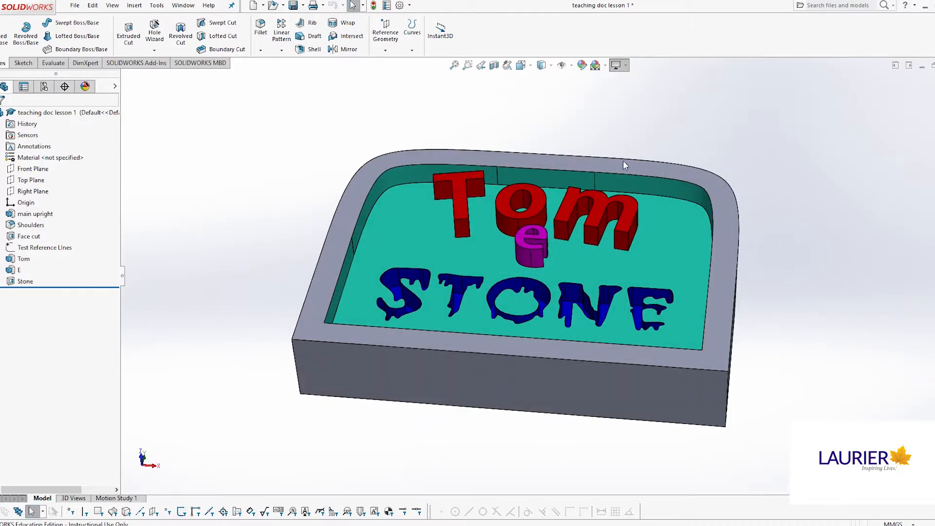
Start an extruded-boss sketch on the tombstone's bottom face, viewed straight on.
middle_drag(574, 144, 560, 350)
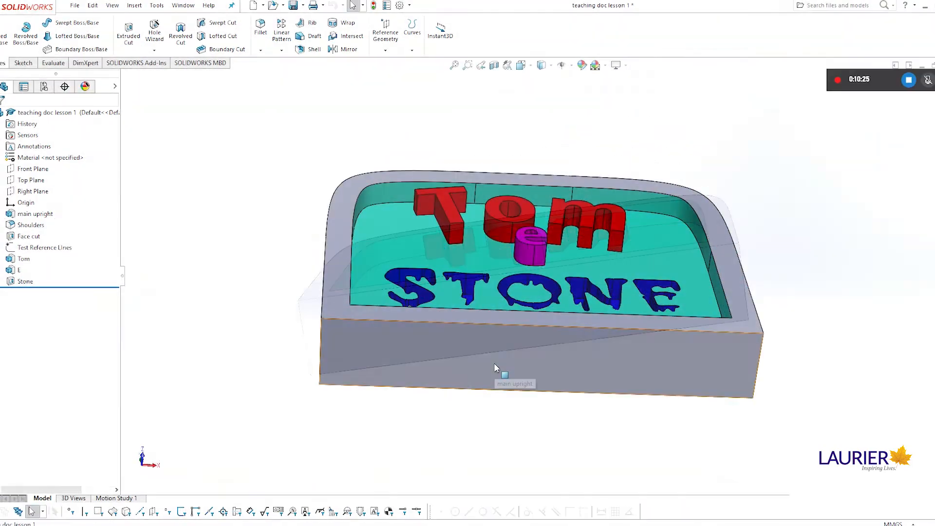
click(493, 364)
click(522, 65)
click(505, 146)
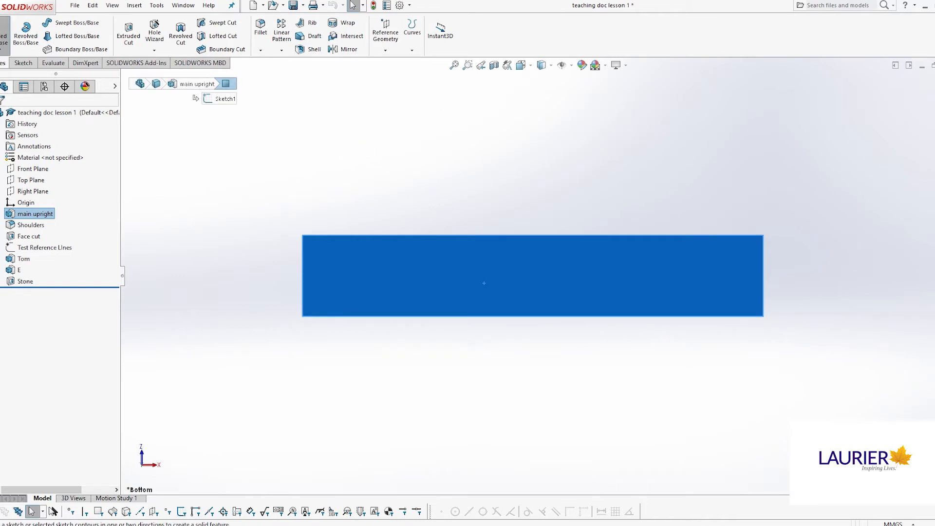
click(2, 32)
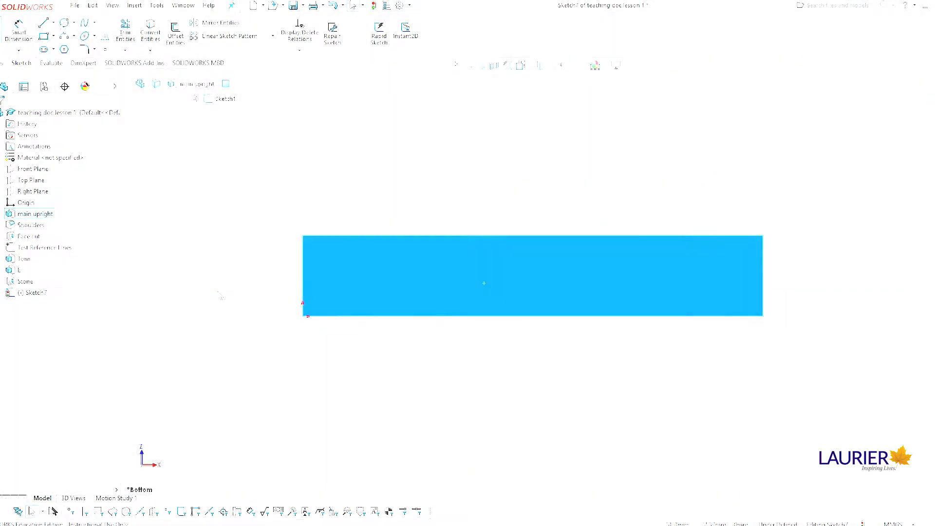
Draw a horizontal centerline across the bottom face, connecting the midpoints of its two short edges.
click(53, 23)
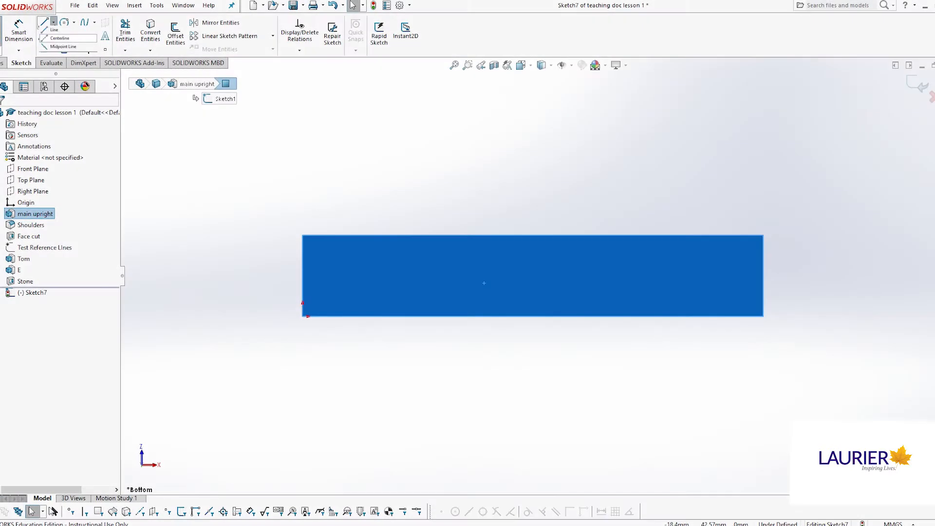
click(60, 38)
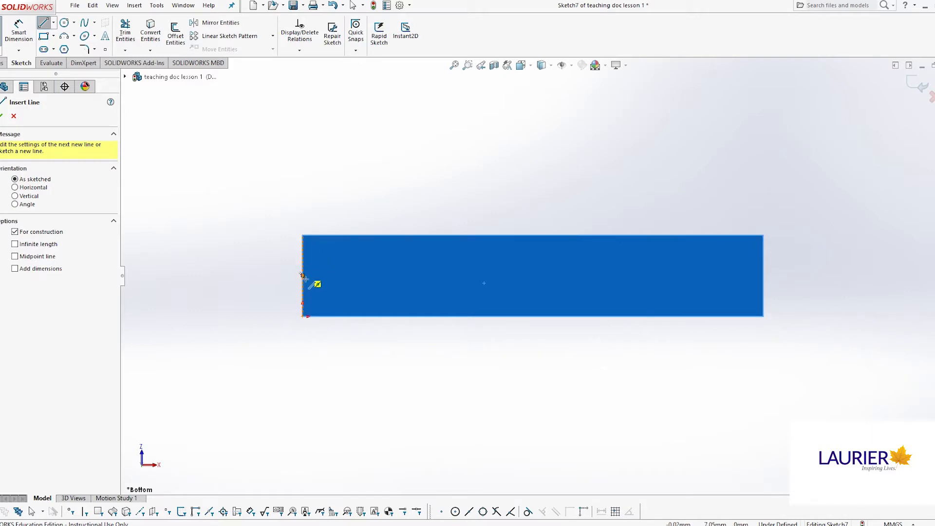
click(303, 276)
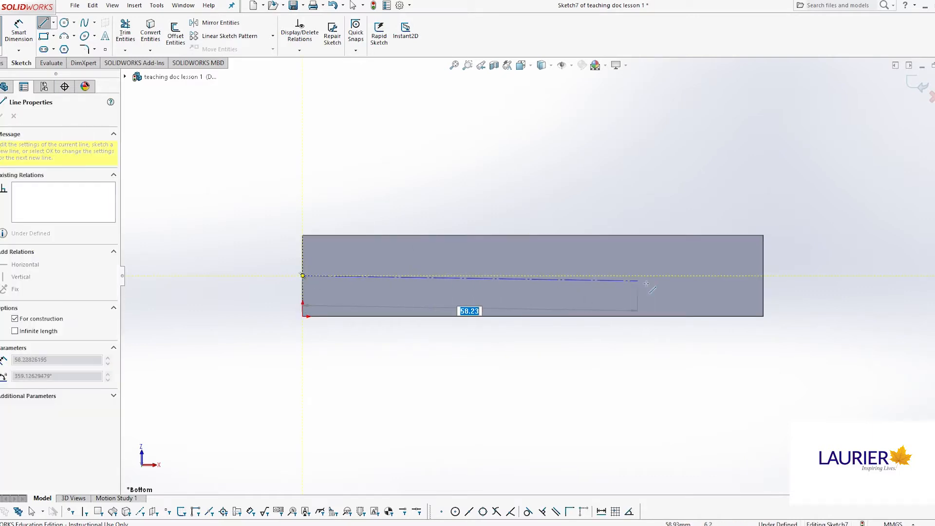
click(762, 275)
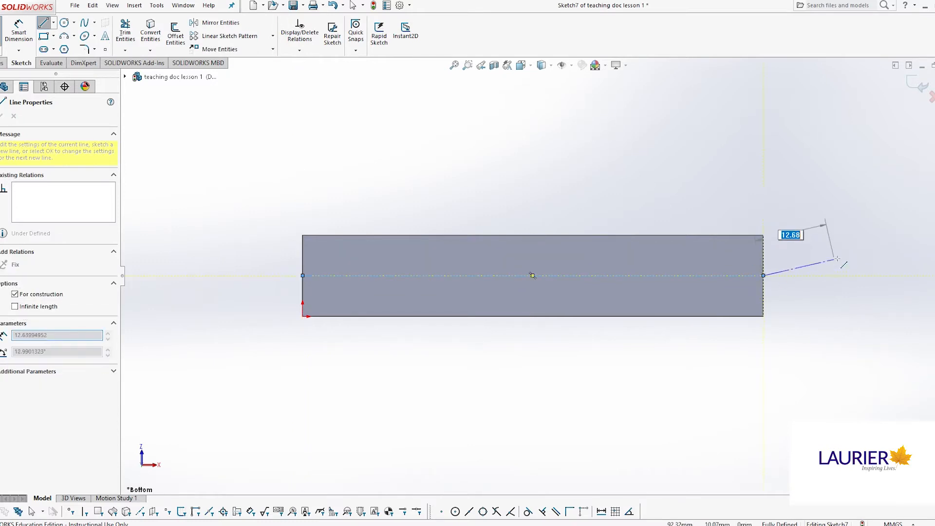
key(Escape)
key(Escape)
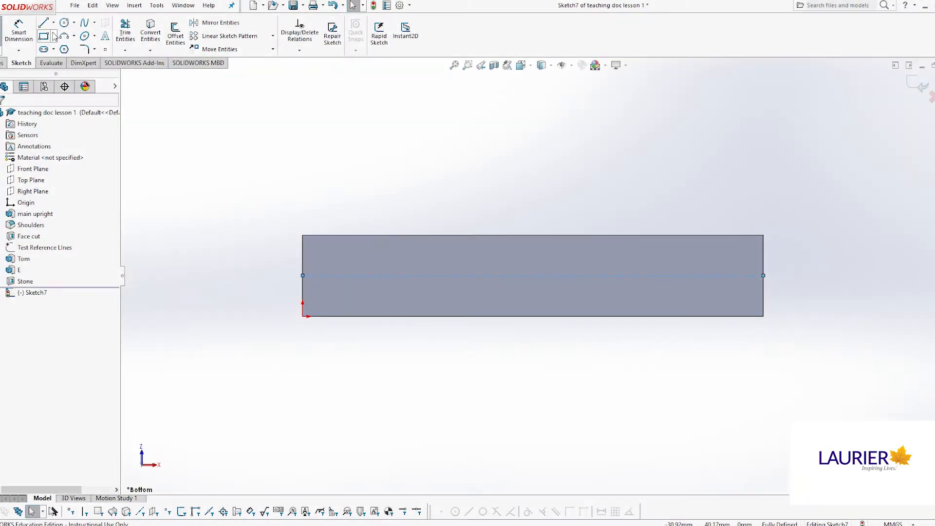
Sketch a center rectangle about 55 mm by 10 mm, centred on the midpoint of the centerline.
click(54, 36)
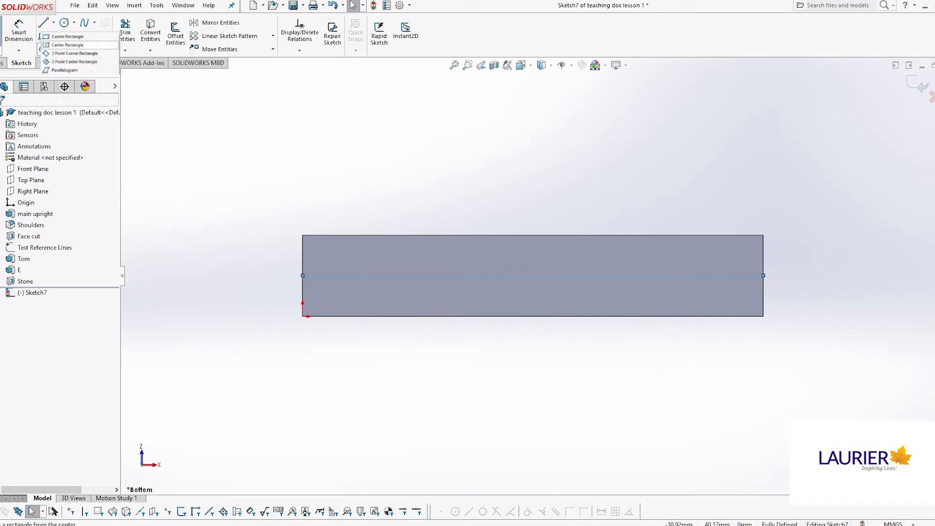
click(67, 45)
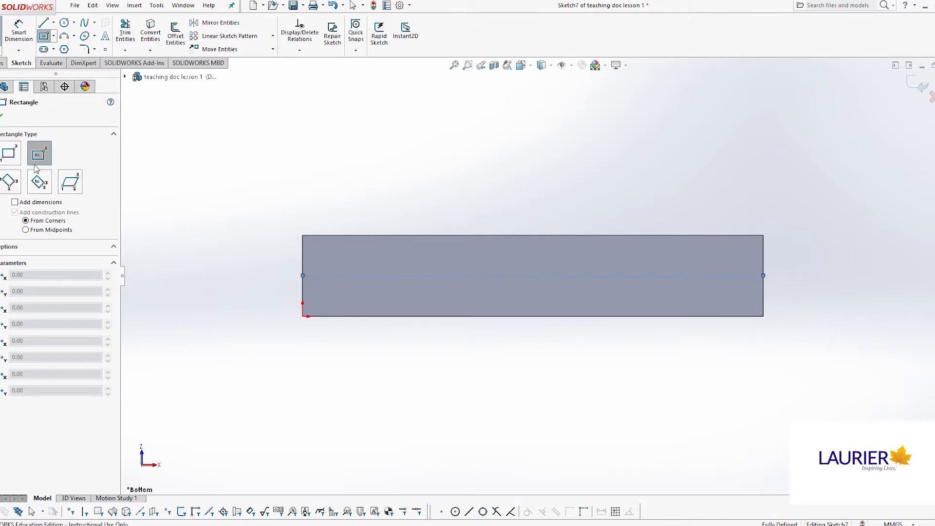
click(532, 275)
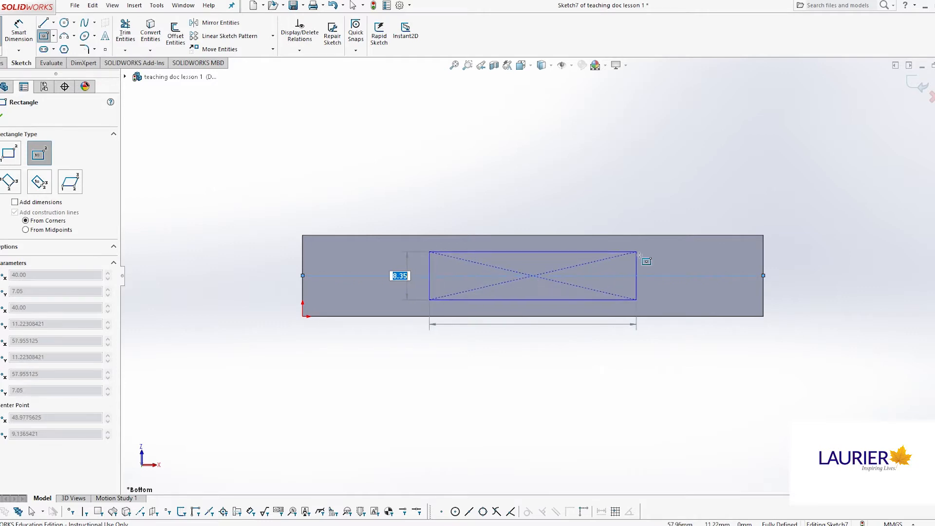
click(692, 247)
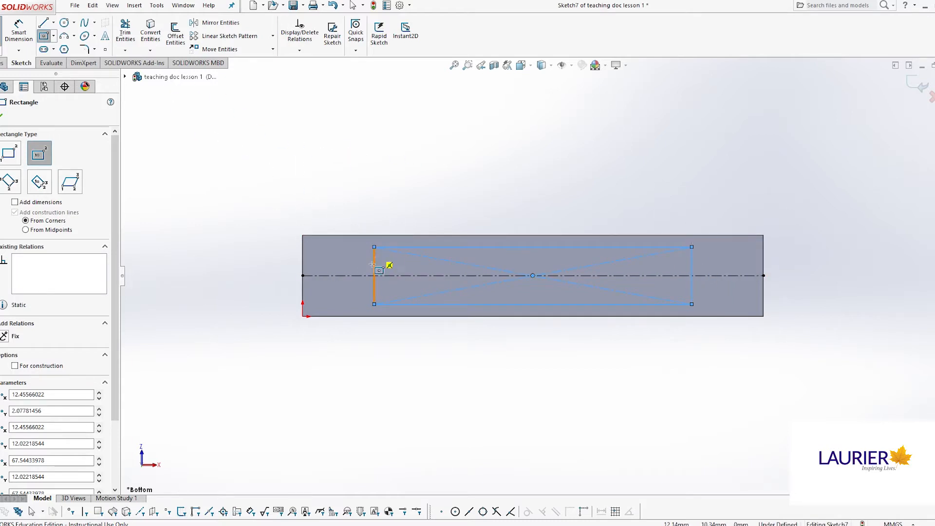
Dimension the rectangle's long side and set it to 70 mm.
click(19, 32)
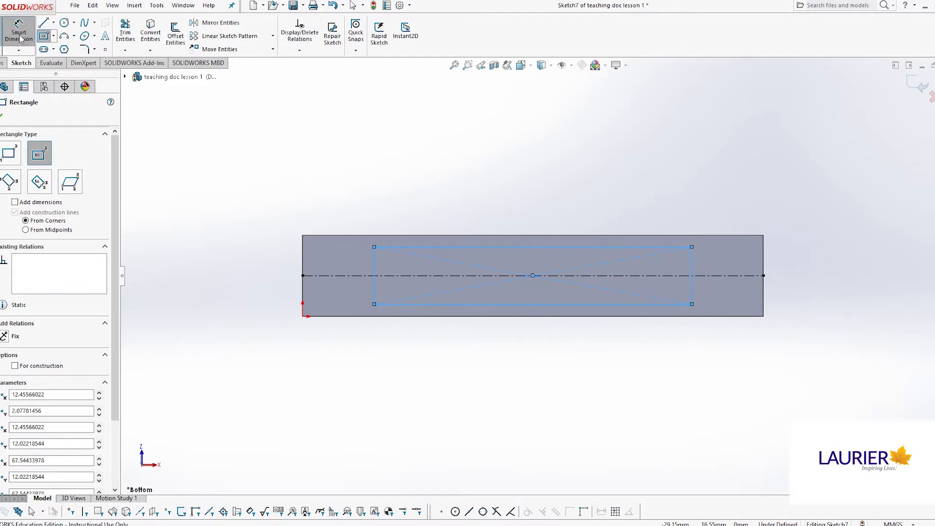
click(487, 247)
click(529, 200)
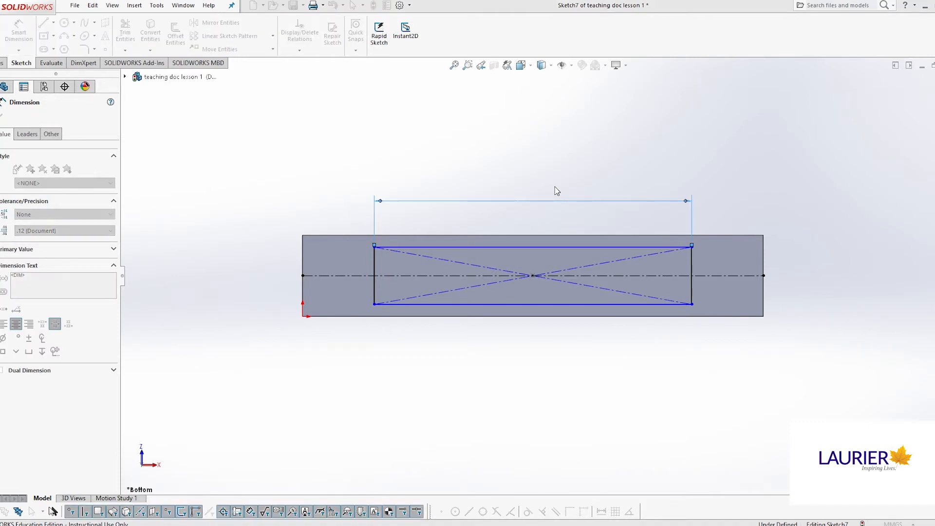
key(Return)
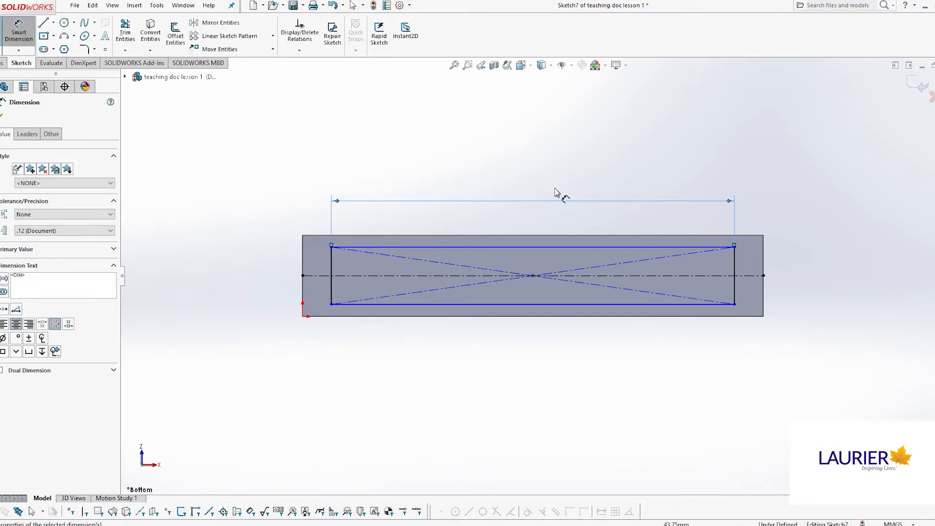
mouse_move(534, 159)
middle_down()
mouse_move(531, 185)
mouse_move(530, 142)
mouse_move(542, 150)
middle_up()
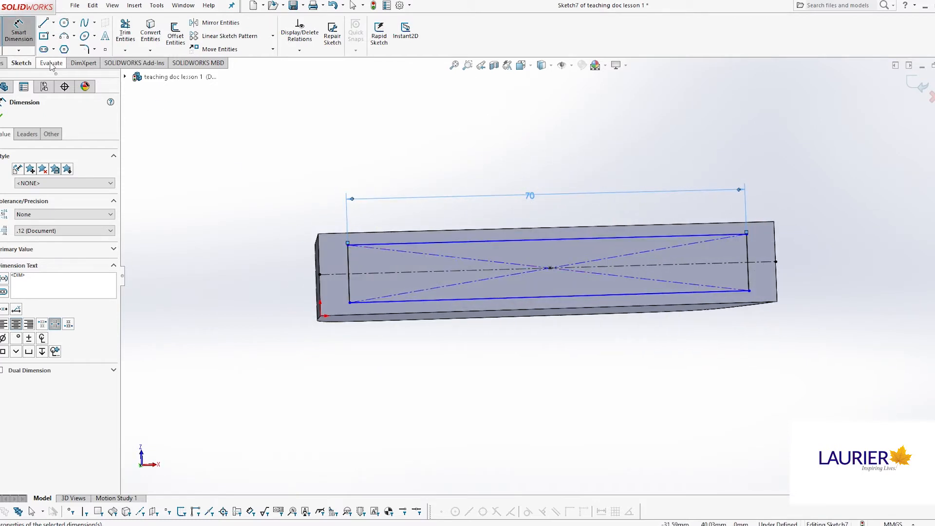
click(2, 115)
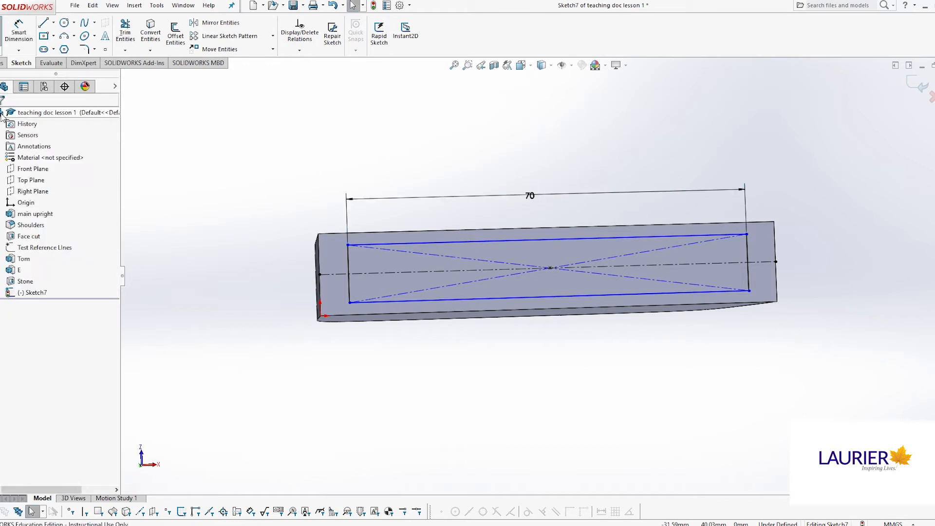
Dimension the rectangle's short side and set it to 4.70 mm.
click(348, 267)
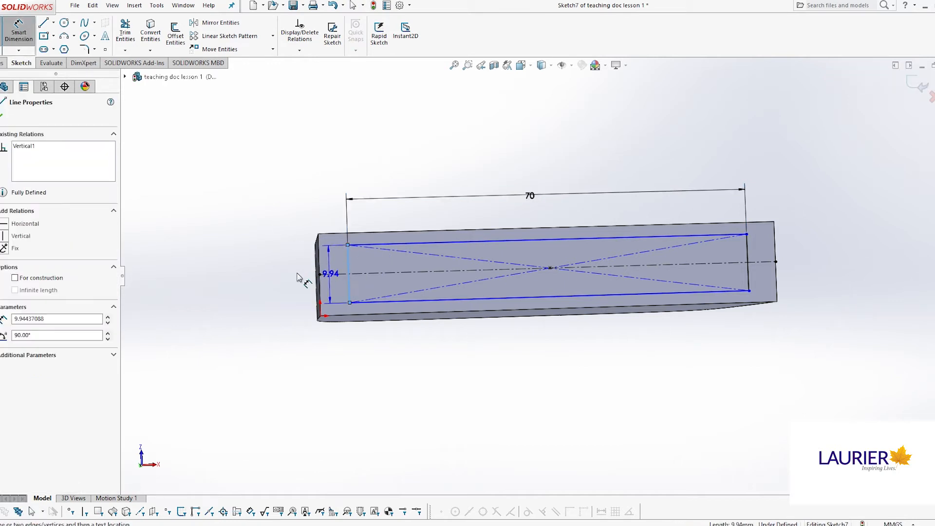
click(246, 278)
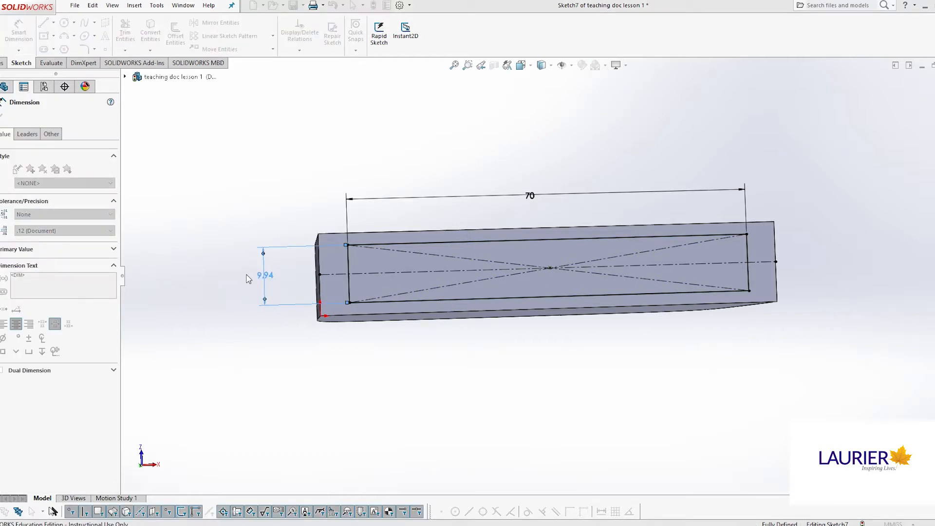
key(Return)
mouse_move(268, 165)
middle_down()
mouse_move(277, 232)
mouse_move(252, 254)
middle_up()
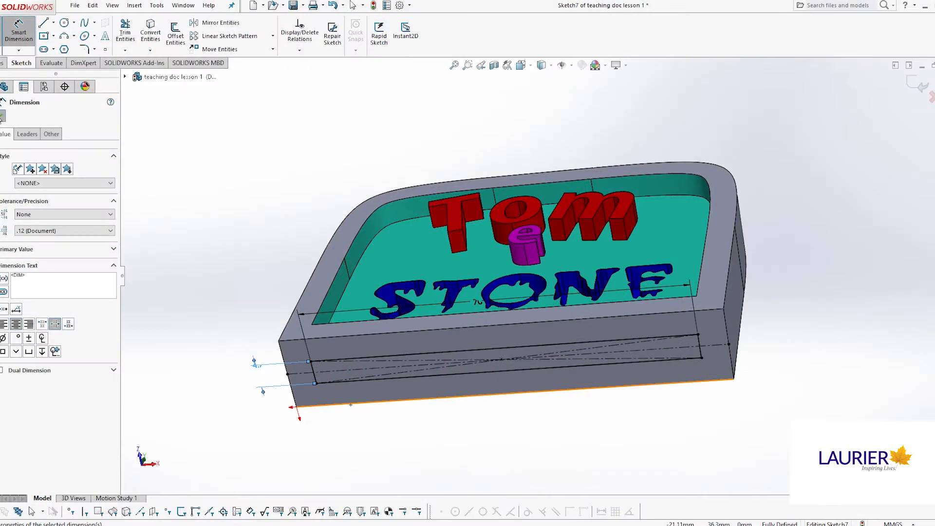
click(22, 123)
Extrude the rectangle outward from the bottom face as a blind boss with a depth of 4.7*2 (9.40 mm).
click(1, 31)
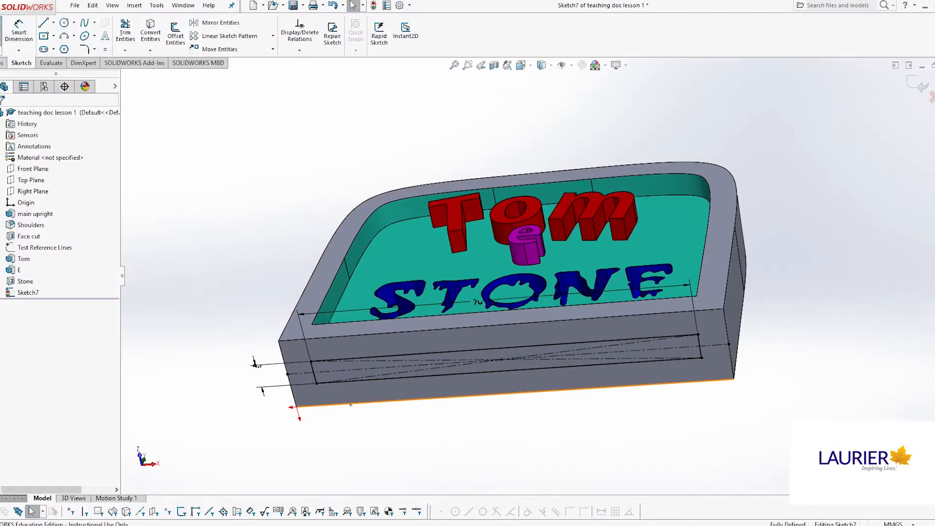
middle_drag(229, 151, 229, 206)
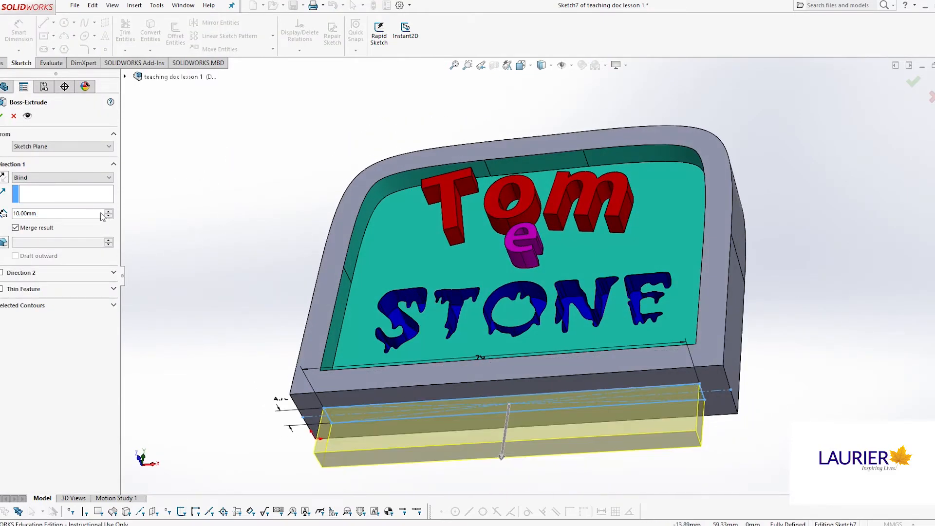
click(85, 217)
drag(74, 220, 3, 217)
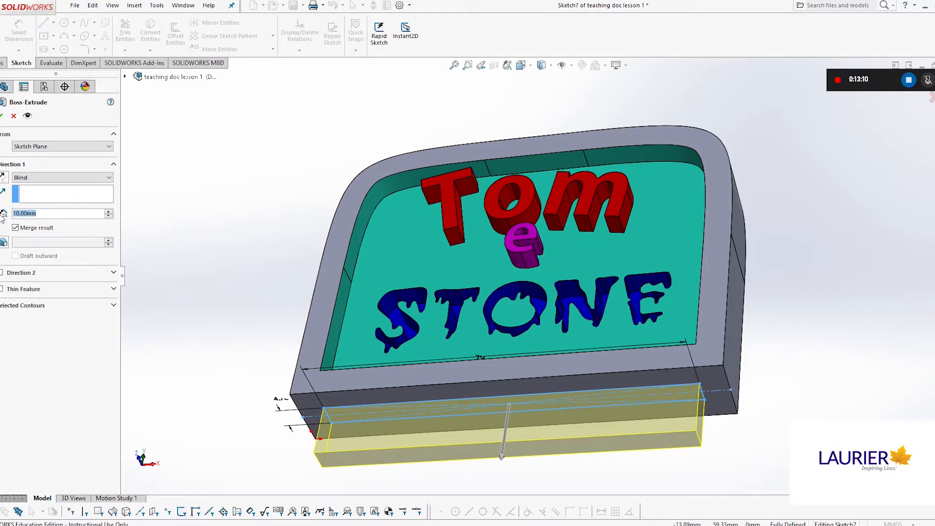
text(4)
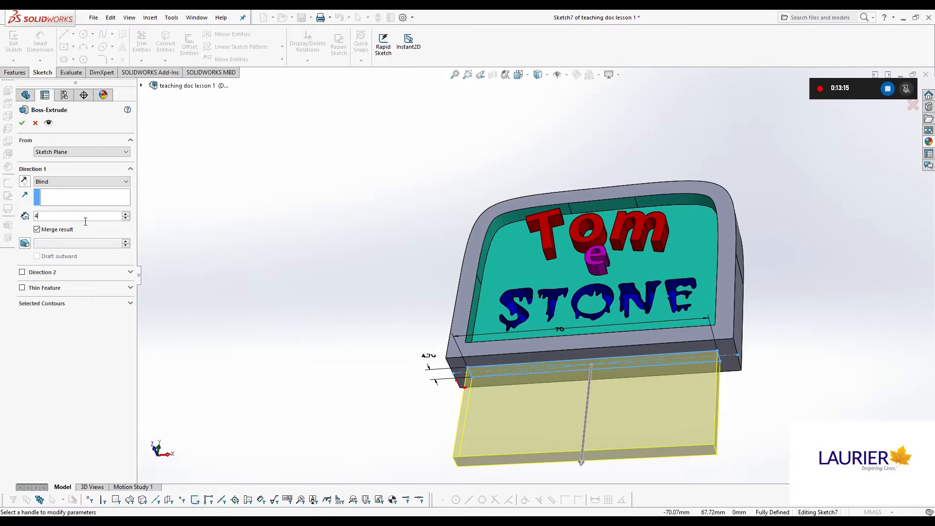
text(.)
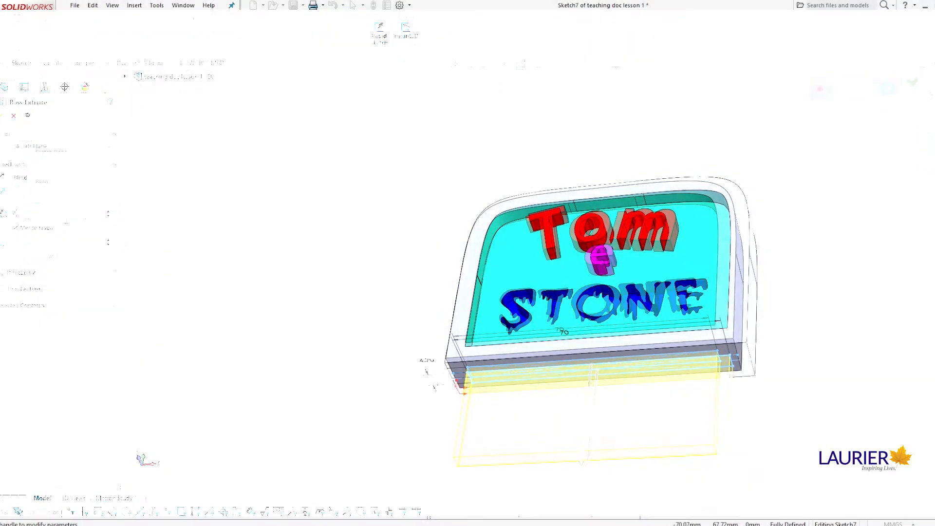
text(7*2)
key(Return)
middle_drag(447, 125, 466, 201)
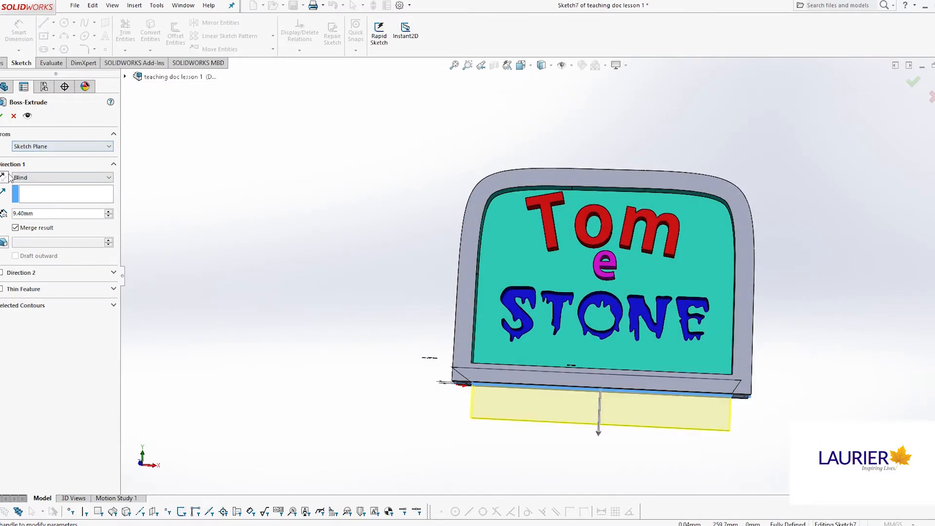
click(2, 116)
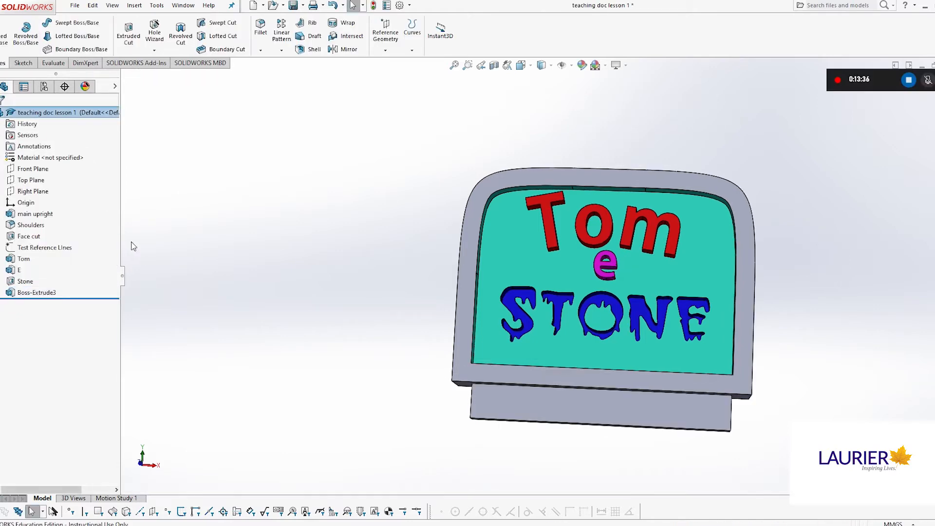
Start a chamfer on the two short corner edges at the outer ends of the bottom tab.
mouse_move(334, 269)
middle_down()
mouse_move(378, 178)
mouse_move(365, 208)
mouse_move(303, 258)
mouse_move(348, 265)
middle_up()
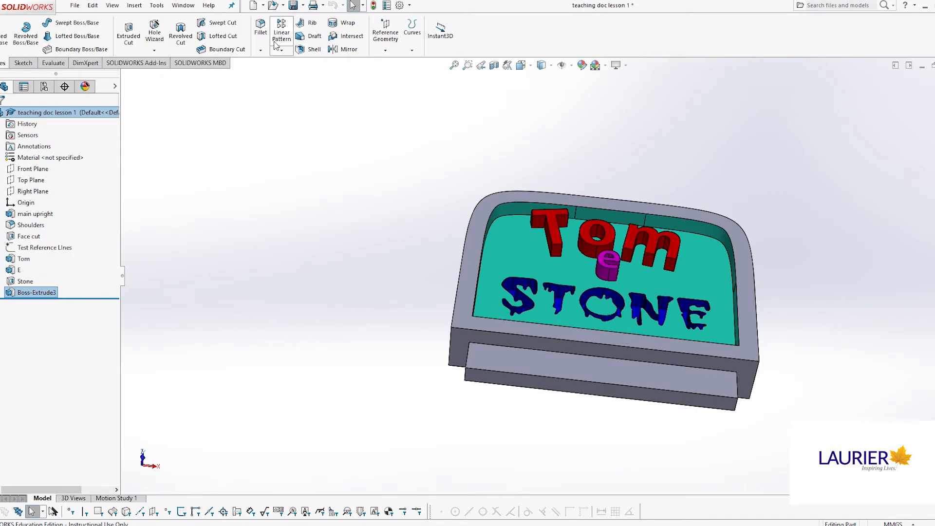
click(261, 50)
click(268, 72)
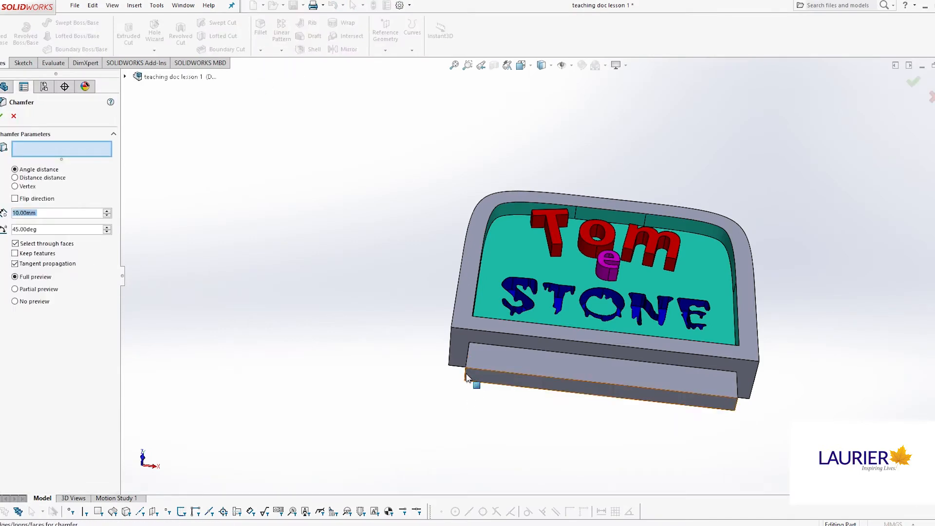
middle_drag(466, 377, 423, 420)
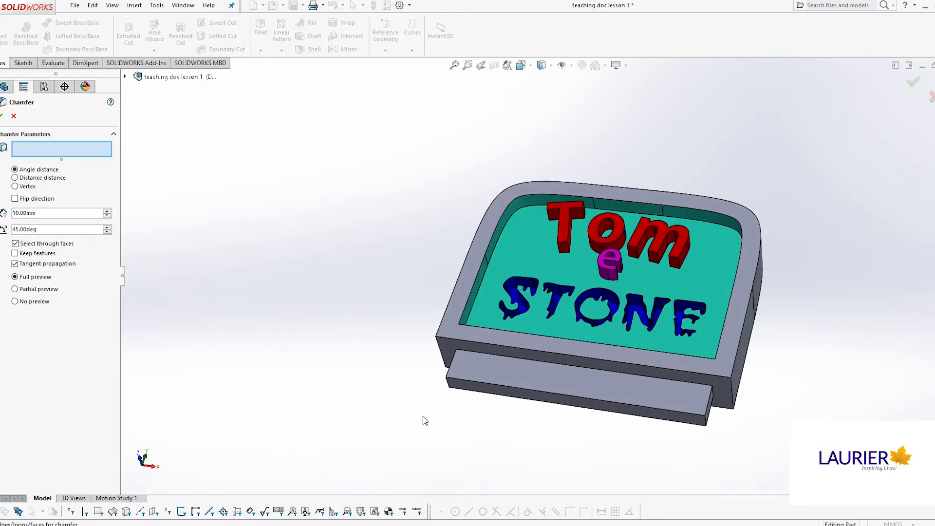
click(448, 386)
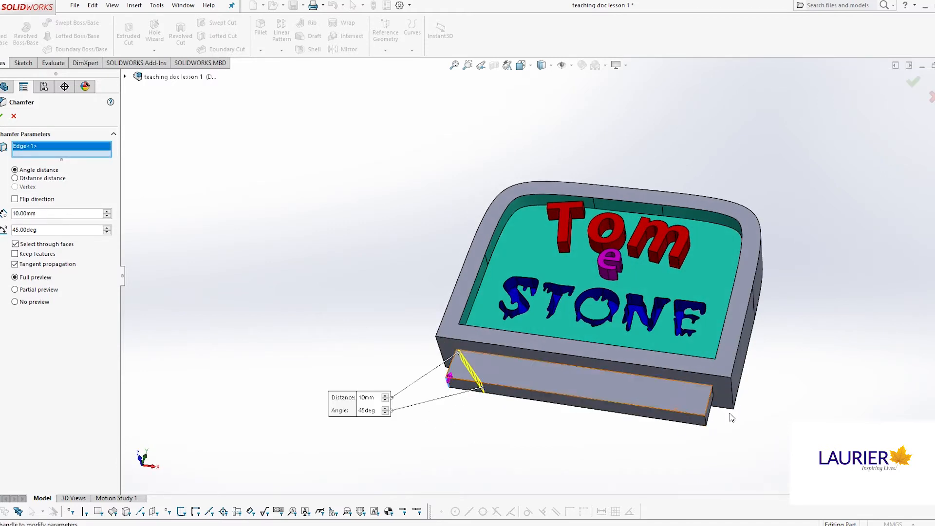
click(706, 425)
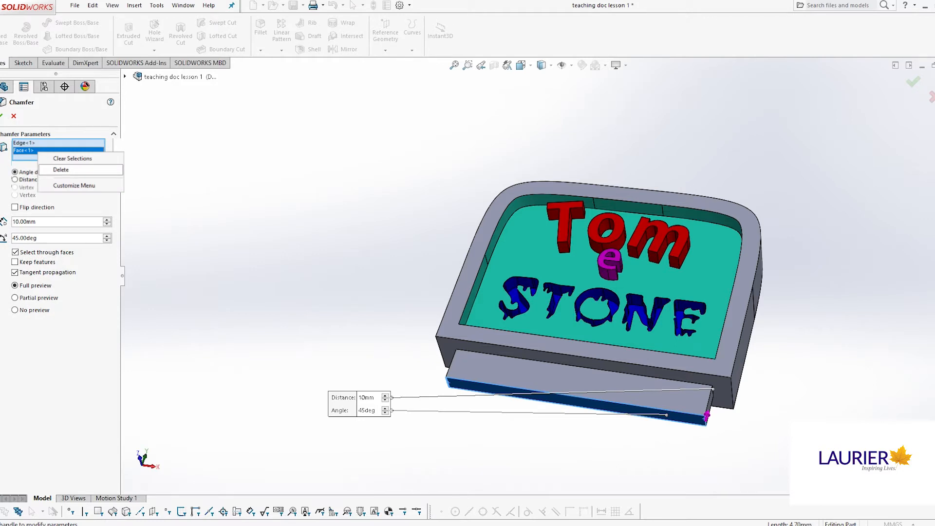
click(61, 170)
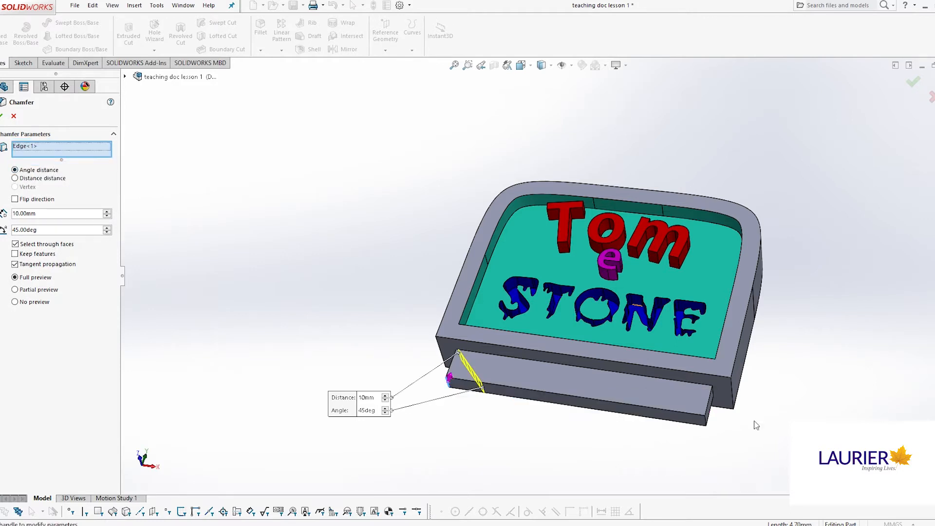
click(709, 413)
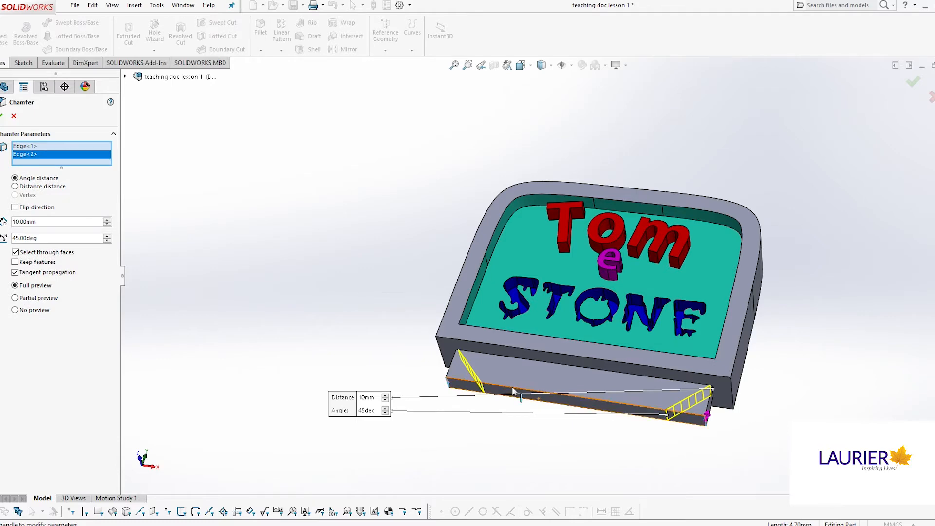
Set the tab chamfer's distance to 2 mm.
middle_drag(336, 263, 346, 321)
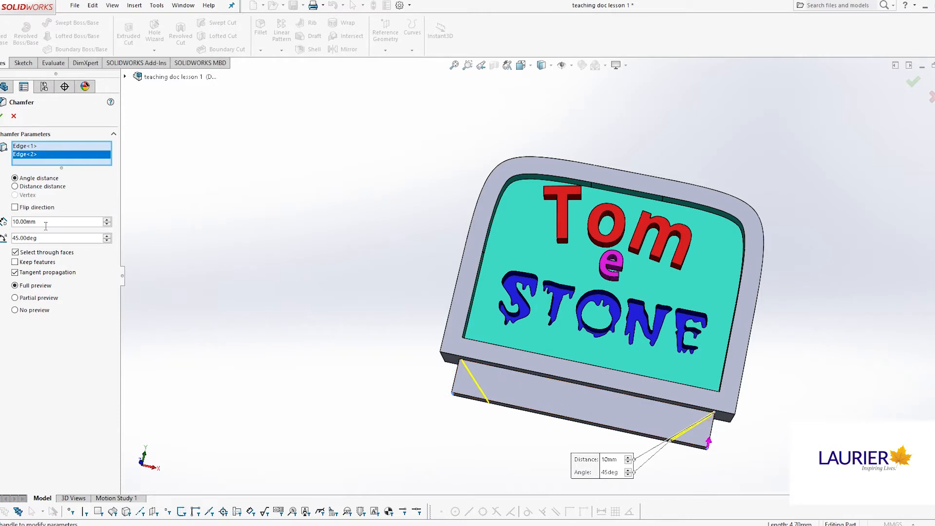
drag(46, 226, 31, 226)
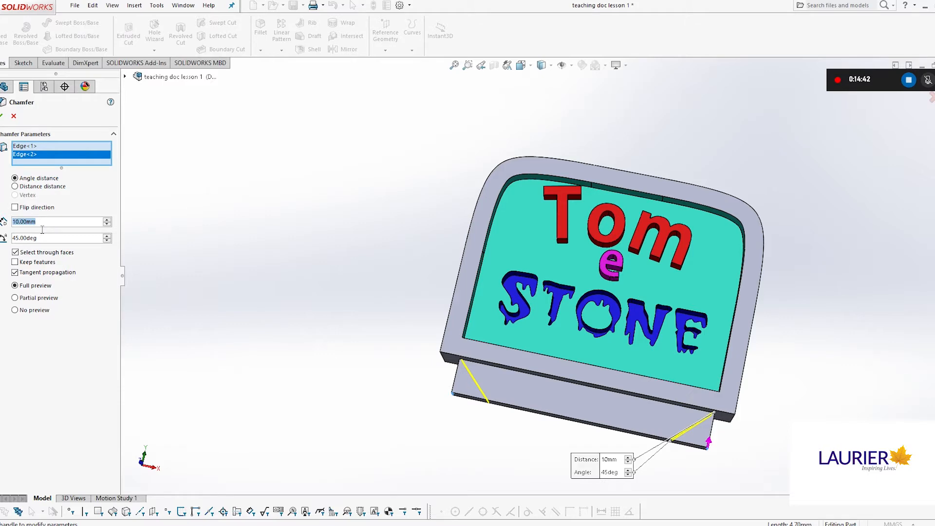
text(2)
key(Return)
middle_drag(329, 407, 358, 455)
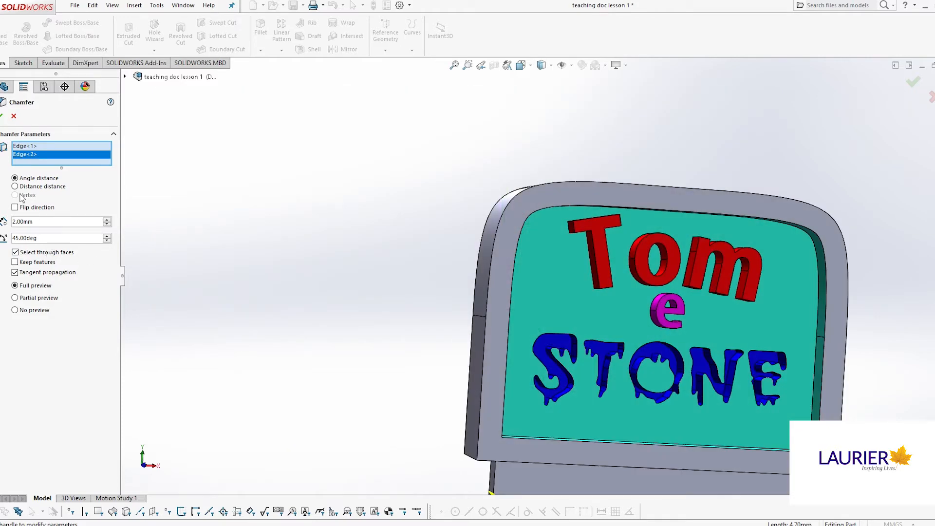
Try defining the tab chamfer by two distances, with a second distance of 1 mm.
click(15, 186)
click(521, 66)
click(396, 268)
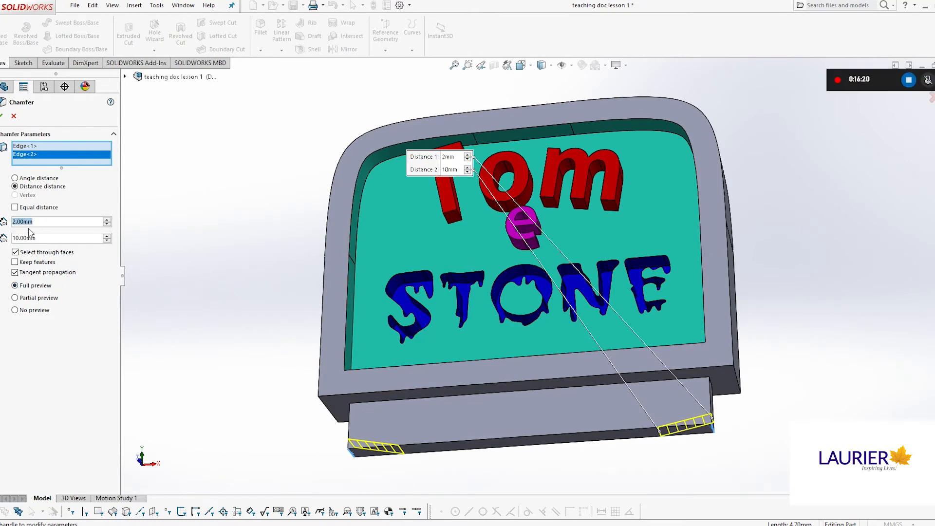
drag(56, 240, 18, 242)
text(1)
key(Return)
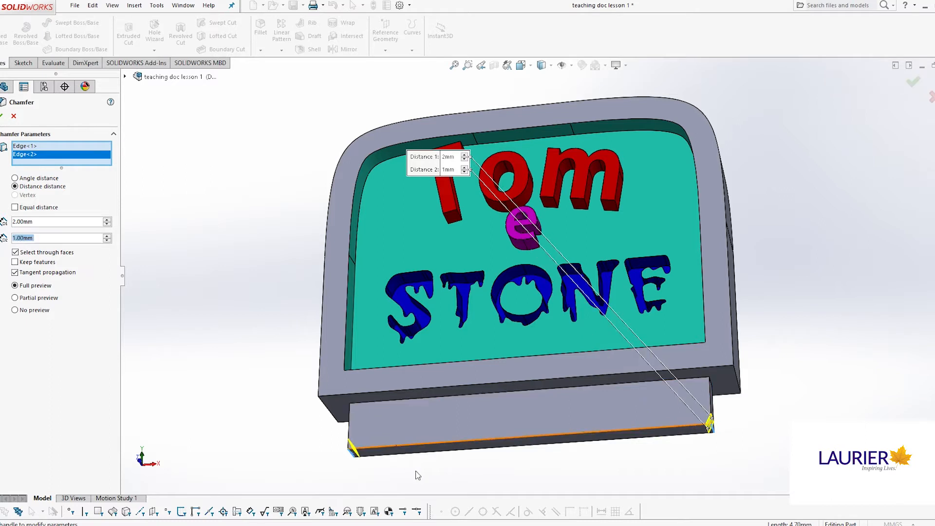
Define the tab chamfer by angle and distance, set the angle to 30 degrees, and apply it.
click(17, 179)
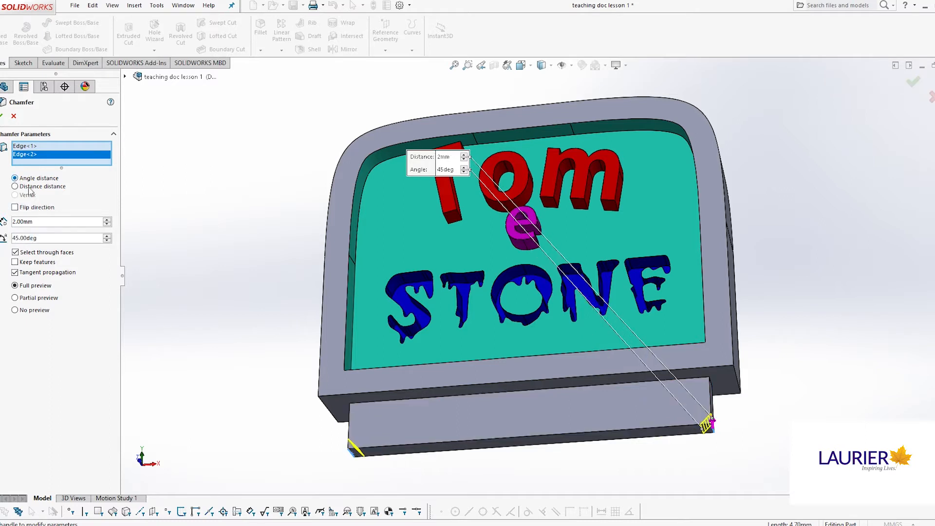
click(55, 241)
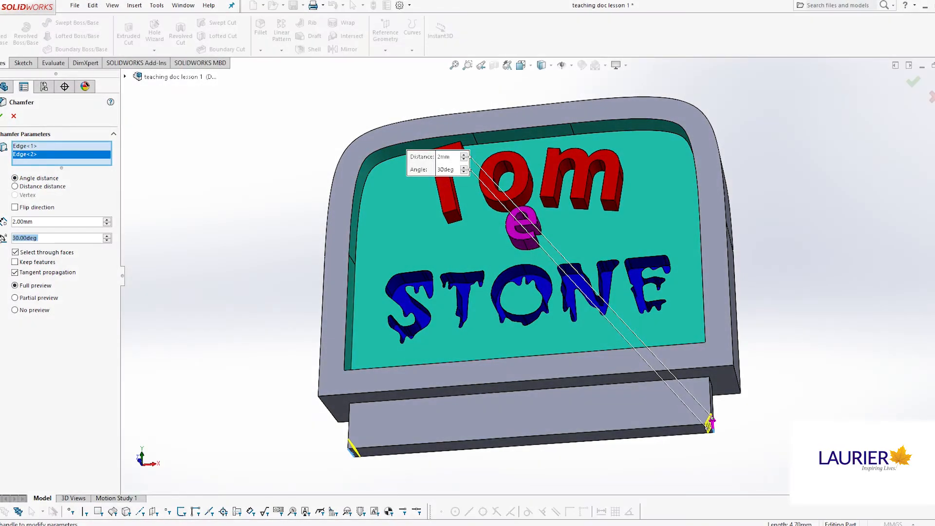
middle_drag(231, 312, 238, 359)
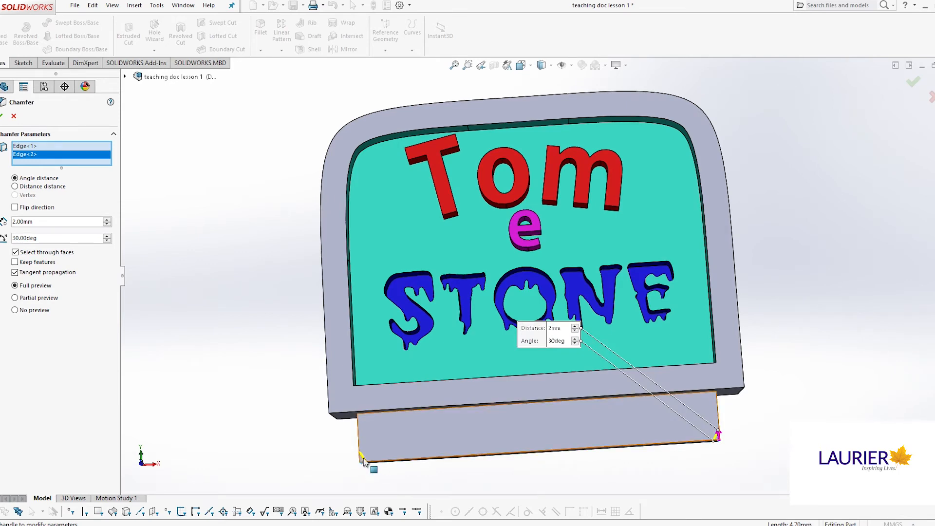
mouse_move(317, 455)
middle_down()
mouse_move(296, 445)
mouse_move(322, 467)
middle_up()
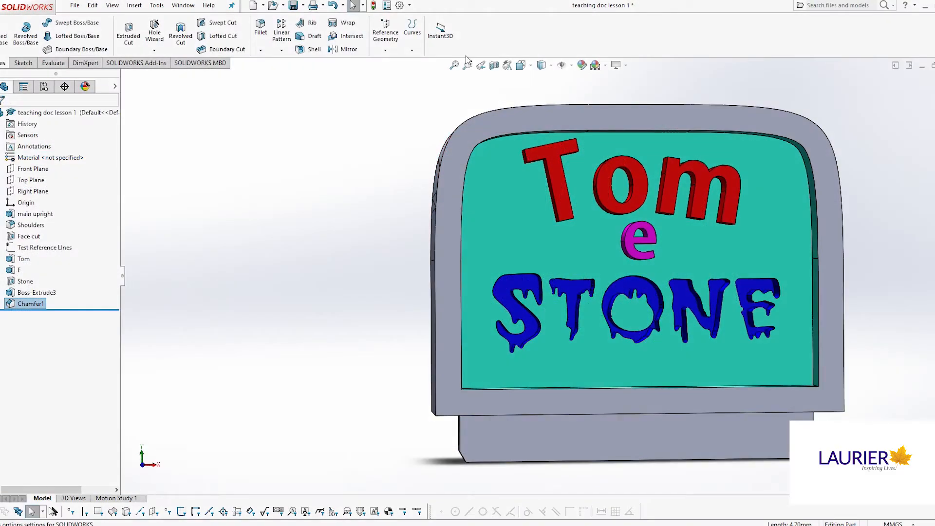
Examine the chamfered tab, the rounded shoulders and the recessed lettering from several angles.
click(467, 66)
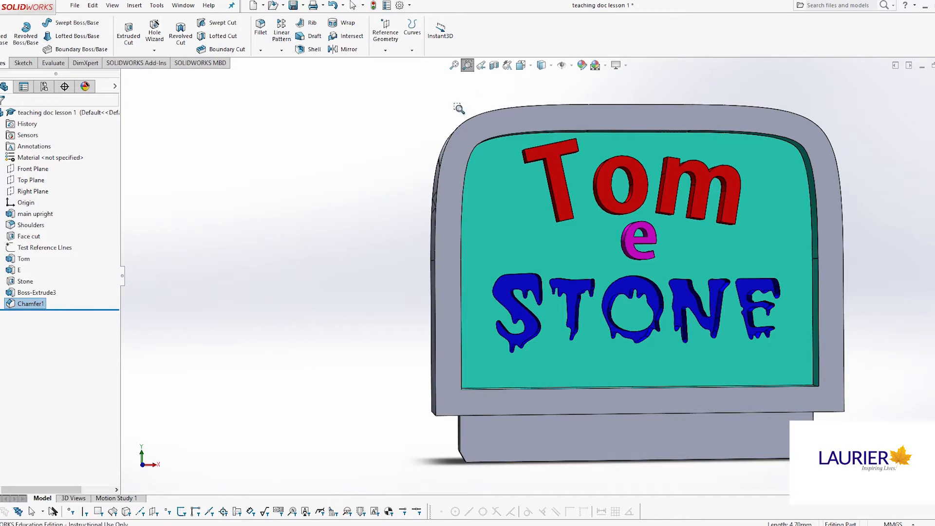
drag(427, 107, 520, 217)
drag(435, 133, 609, 344)
key(Escape)
middle_drag(610, 364, 592, 359)
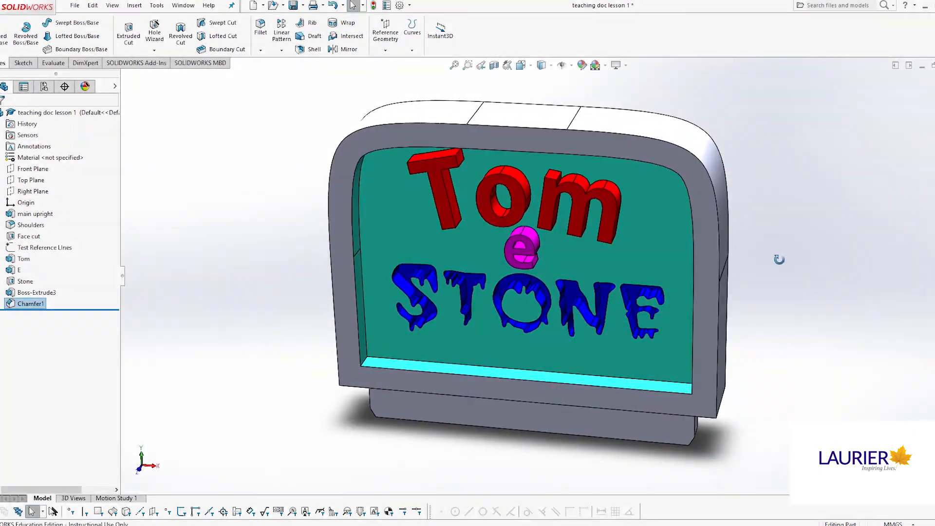
middle_drag(778, 258, 814, 380)
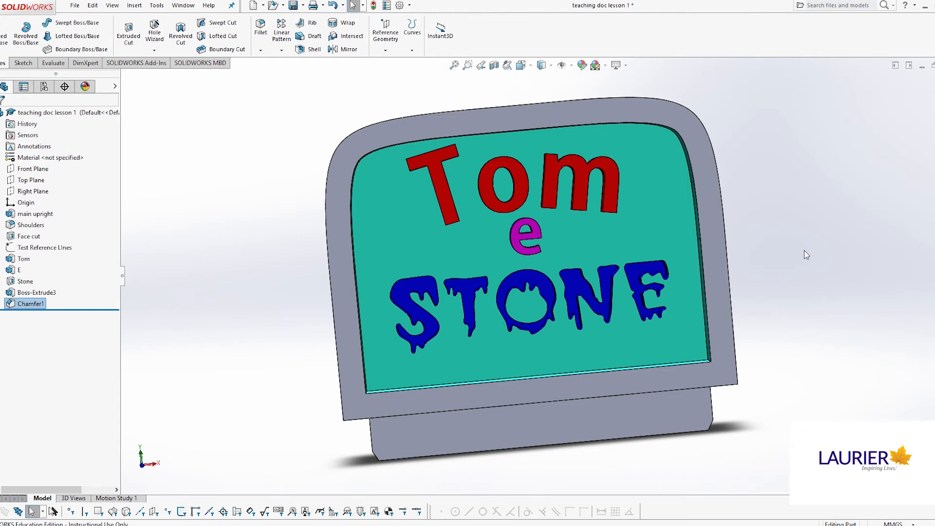
middle_drag(795, 244, 795, 315)
key(Escape)
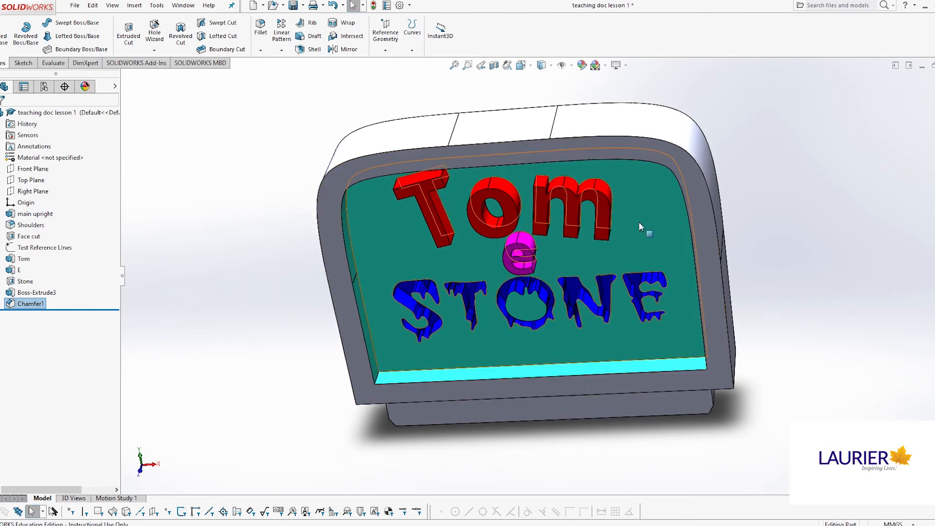
middle_drag(798, 243, 806, 141)
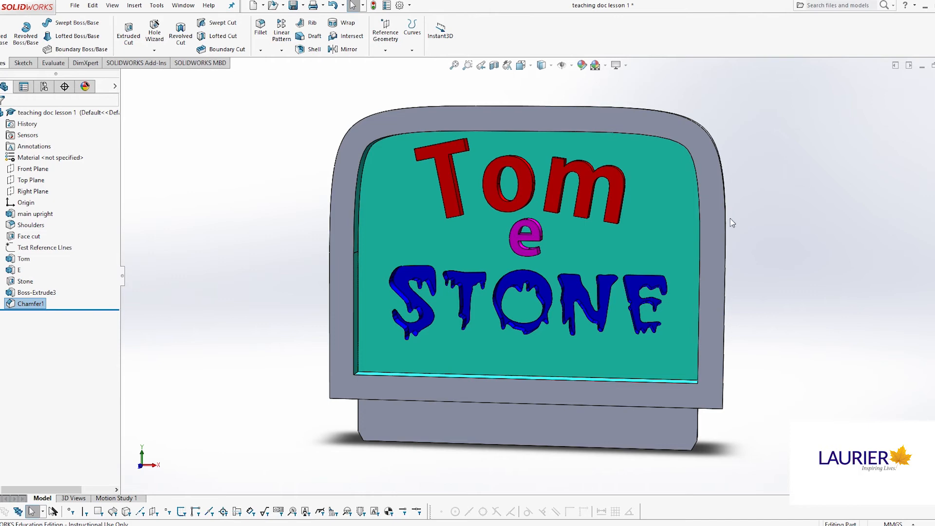
middle_drag(271, 253, 286, 271)
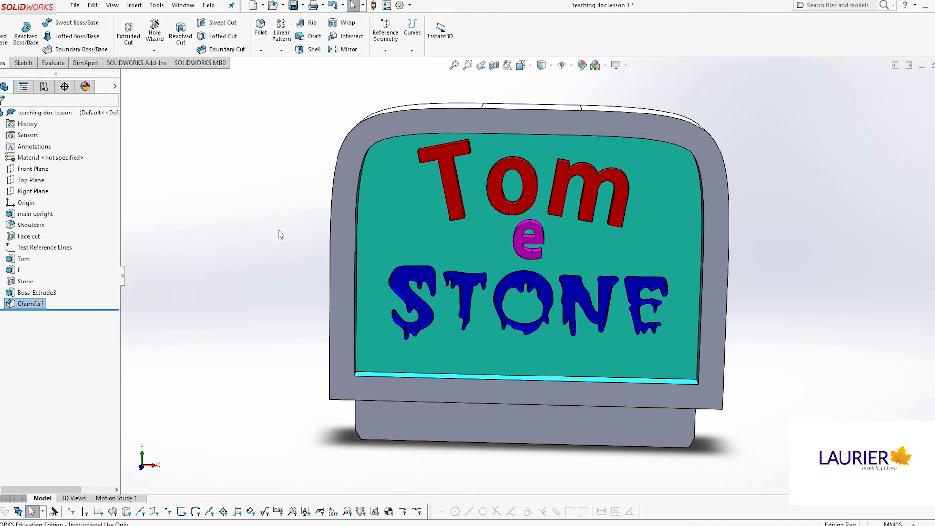
middle_drag(287, 223, 285, 257)
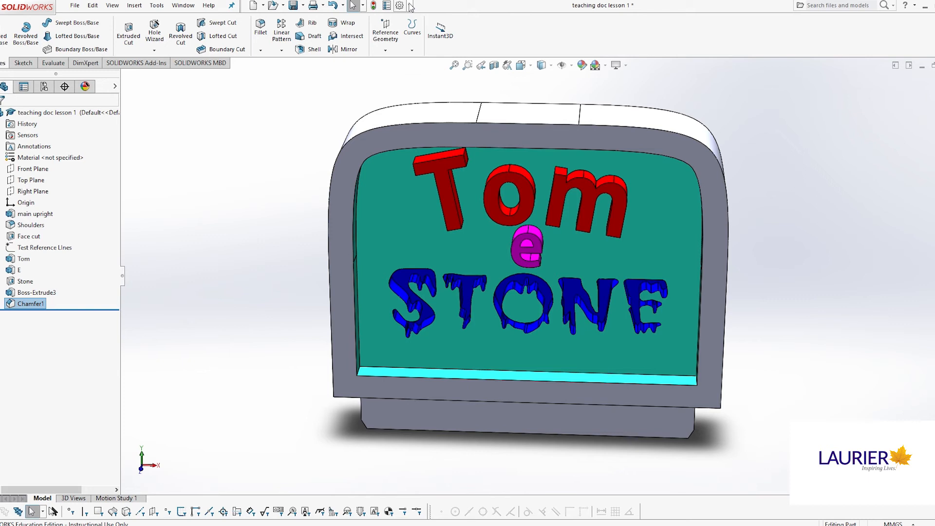
Examine the curved edges of the rounded shoulder beside the letter T up close, and return to the whole model.
click(406, 6)
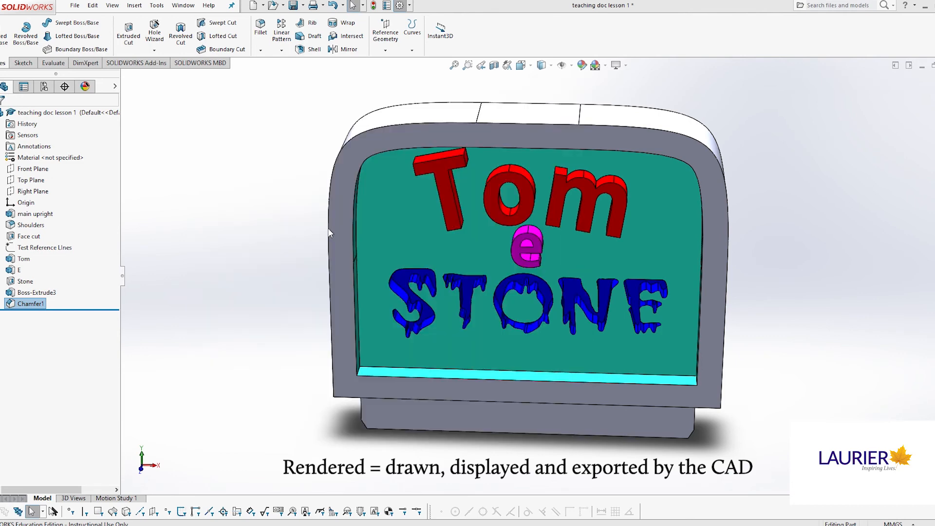
click(467, 64)
drag(417, 209, 336, 124)
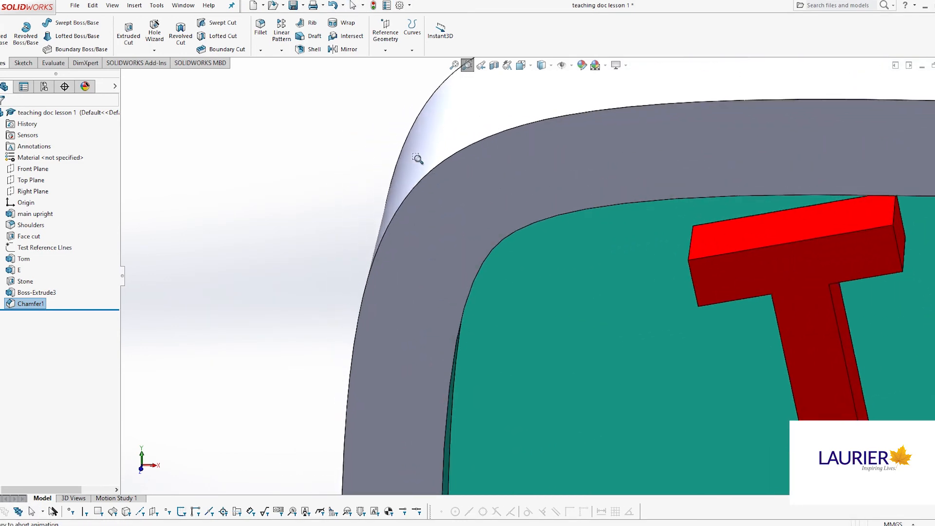
drag(485, 245, 599, 347)
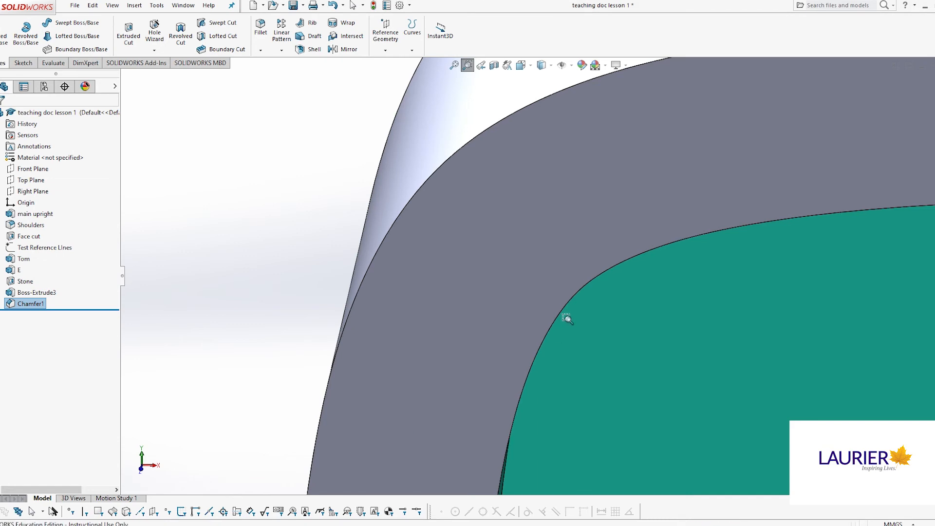
click(454, 66)
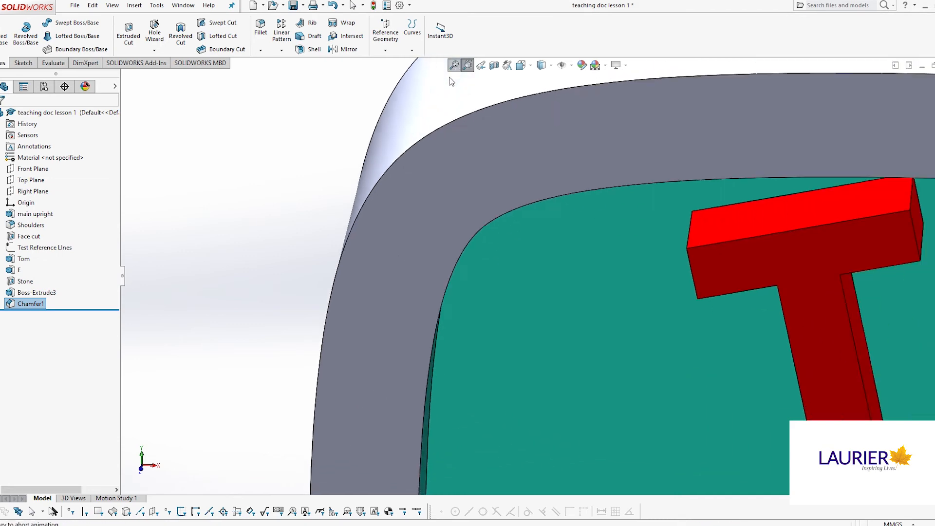
middle_drag(454, 205, 456, 184)
scroll(457, 182, down, 2)
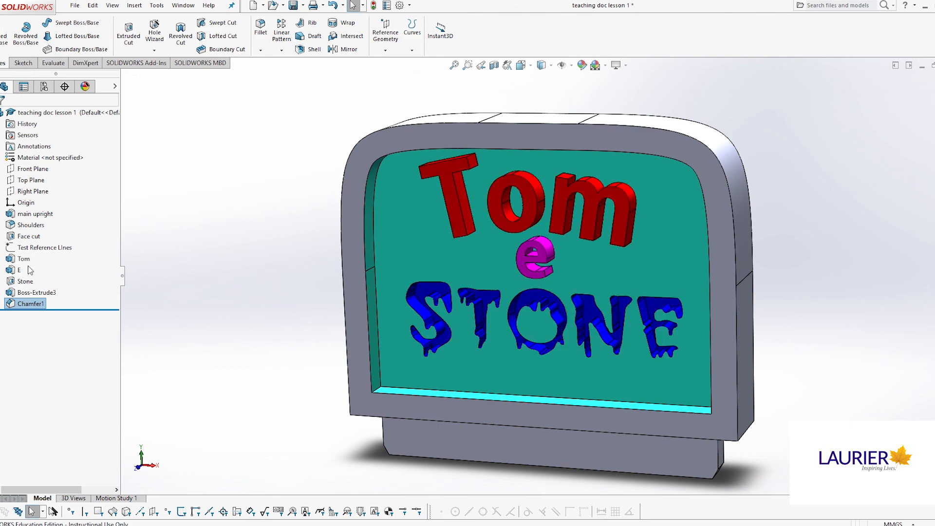
Change the whole part's appearance color to bright green (RGB 0, 255, 0).
click(73, 113)
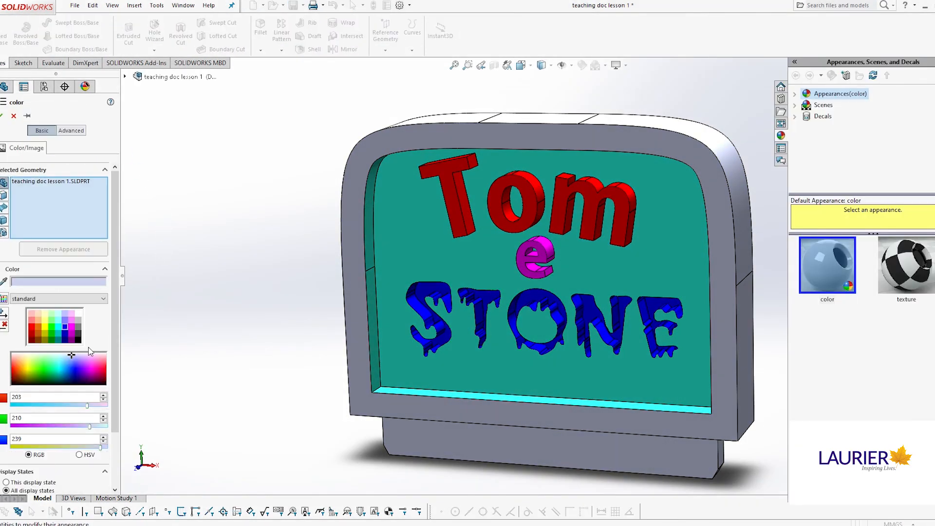
click(51, 325)
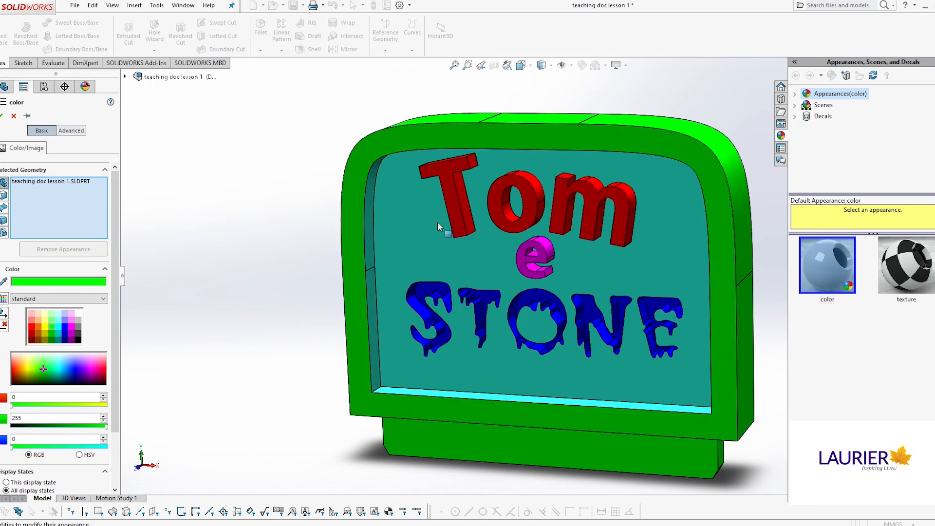
click(2, 117)
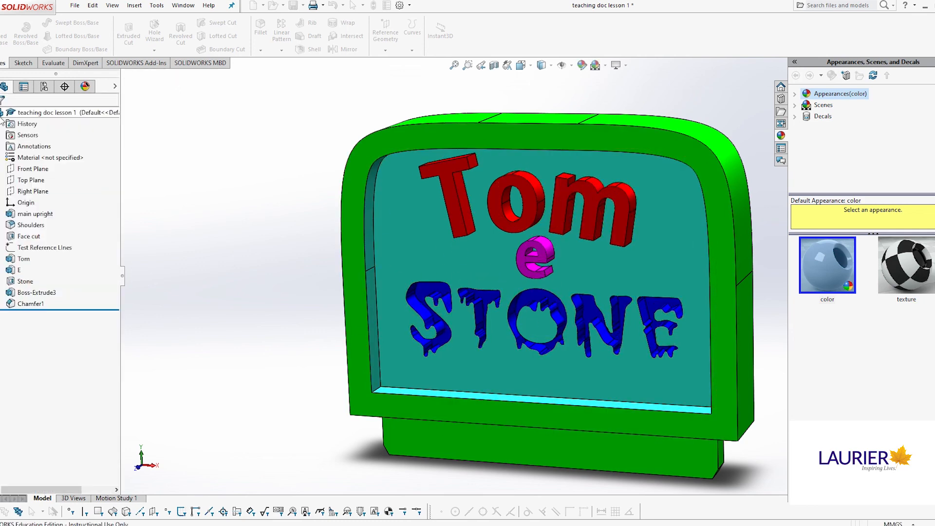
middle_drag(209, 238, 265, 229)
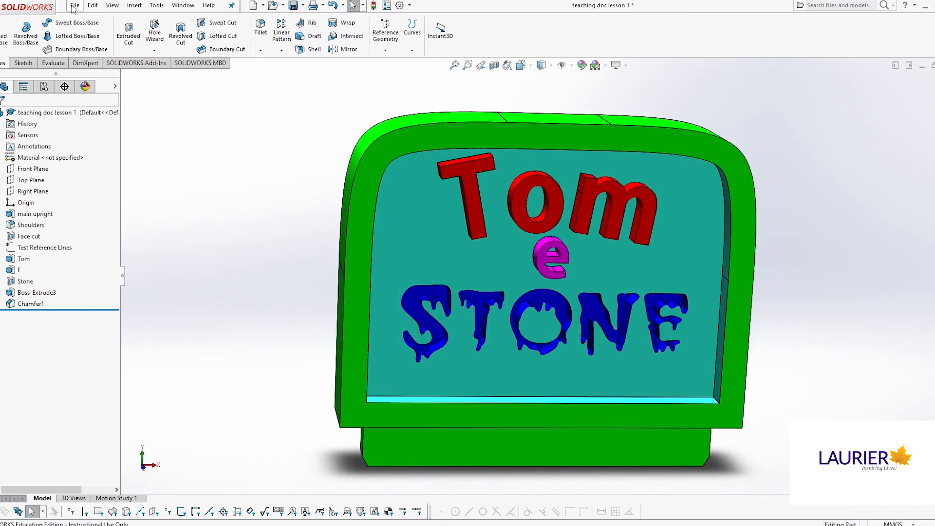